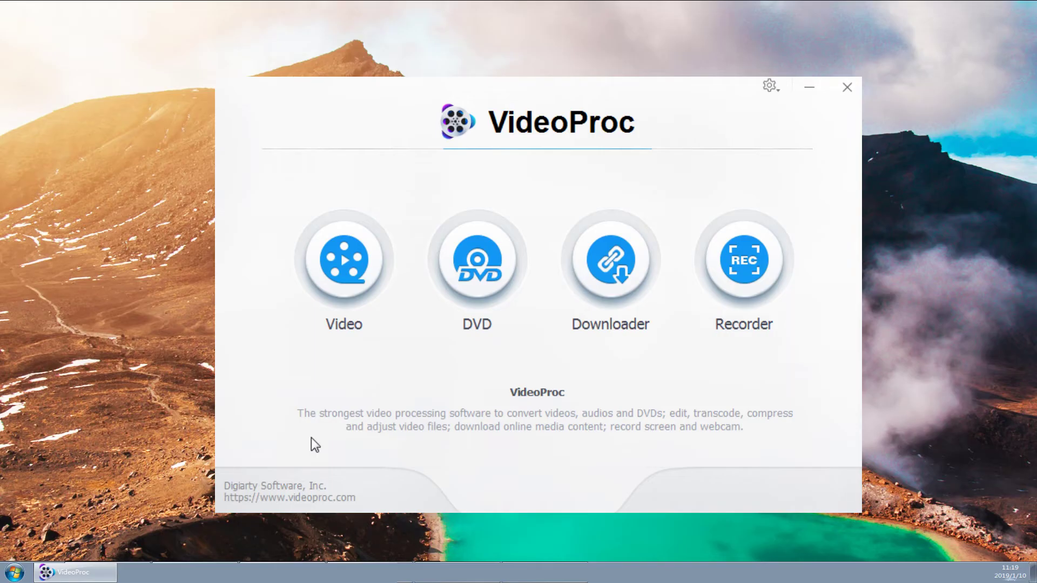
Step: Pick the General Profiles MP4 (H264) target format for the iPhone HEVC clip
left_click(339, 287)
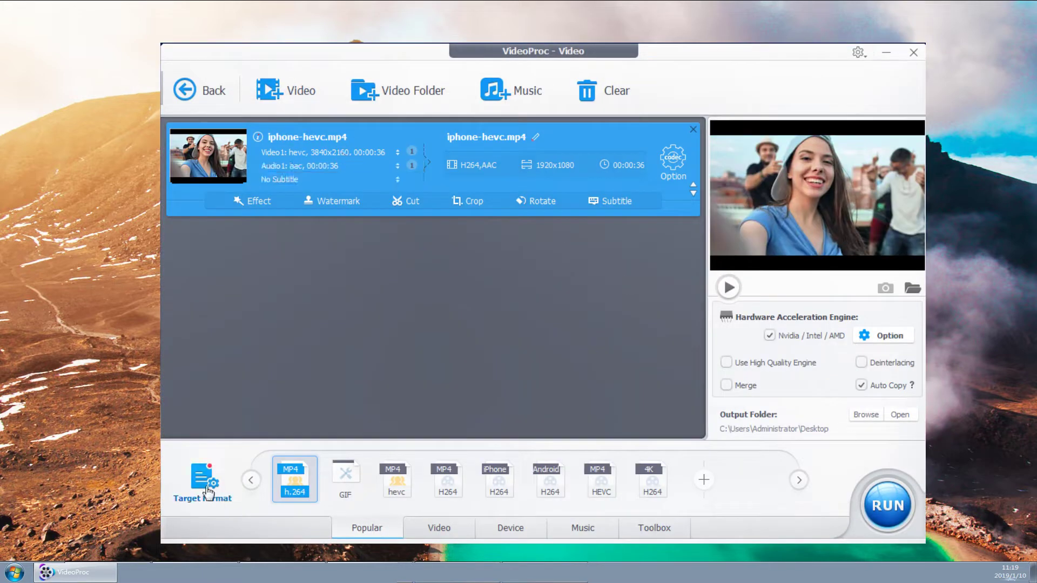
left_click(204, 483)
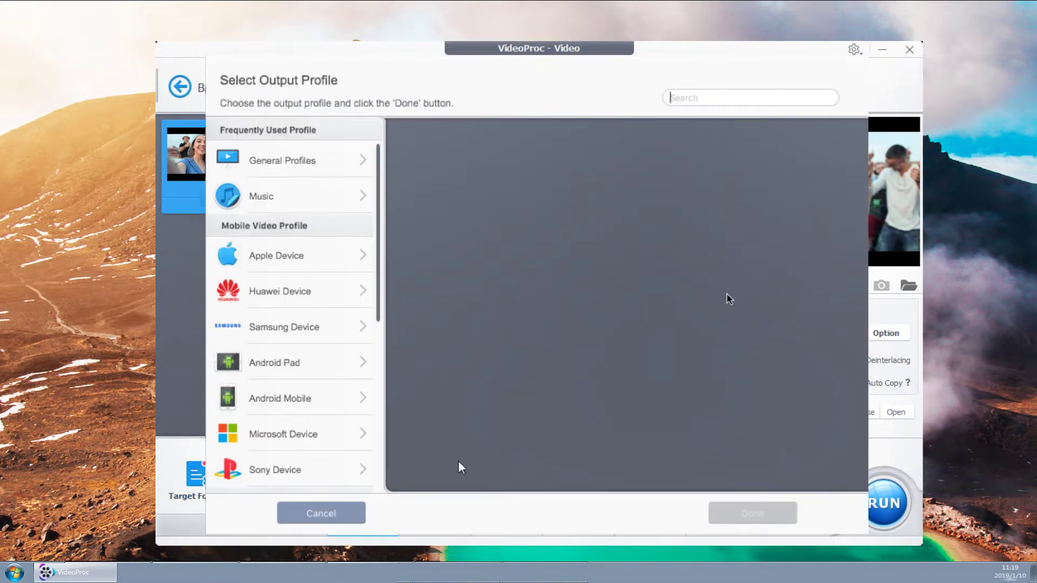
left_click(338, 167)
left_click_drag(382, 185, 384, 357)
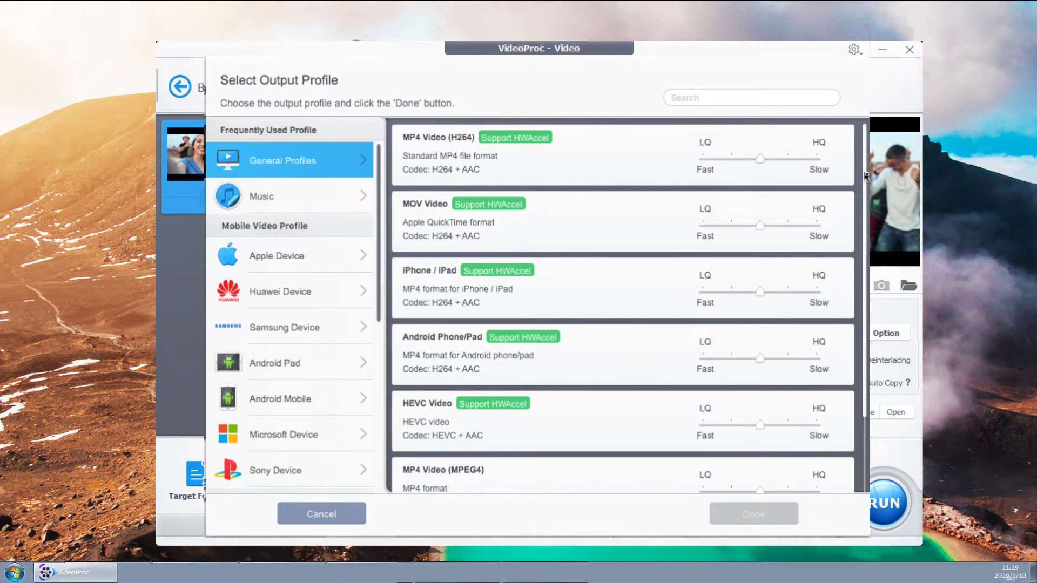
left_click_drag(866, 176, 867, 227)
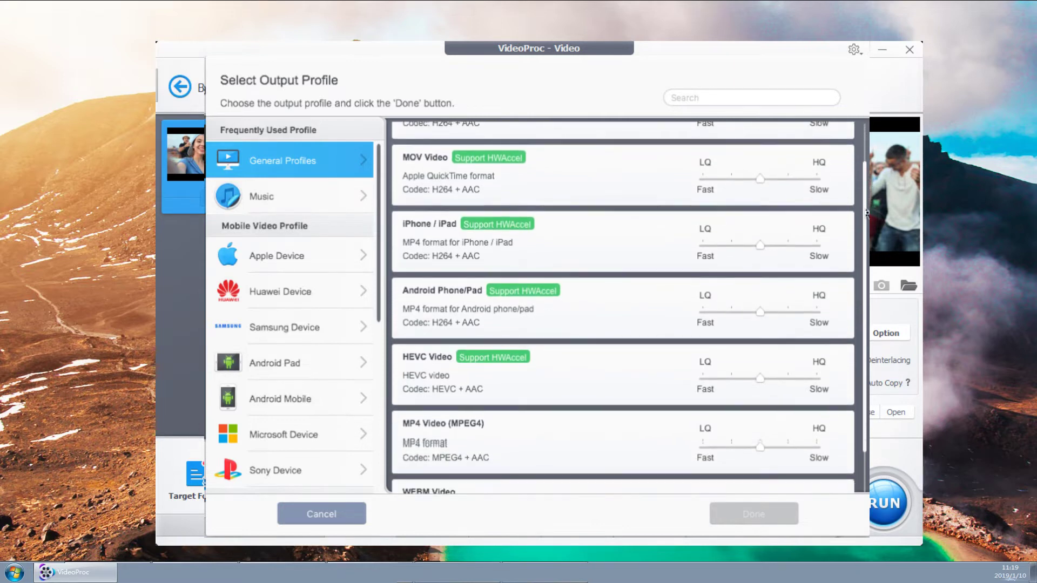
scroll(622, 309, "down", 1)
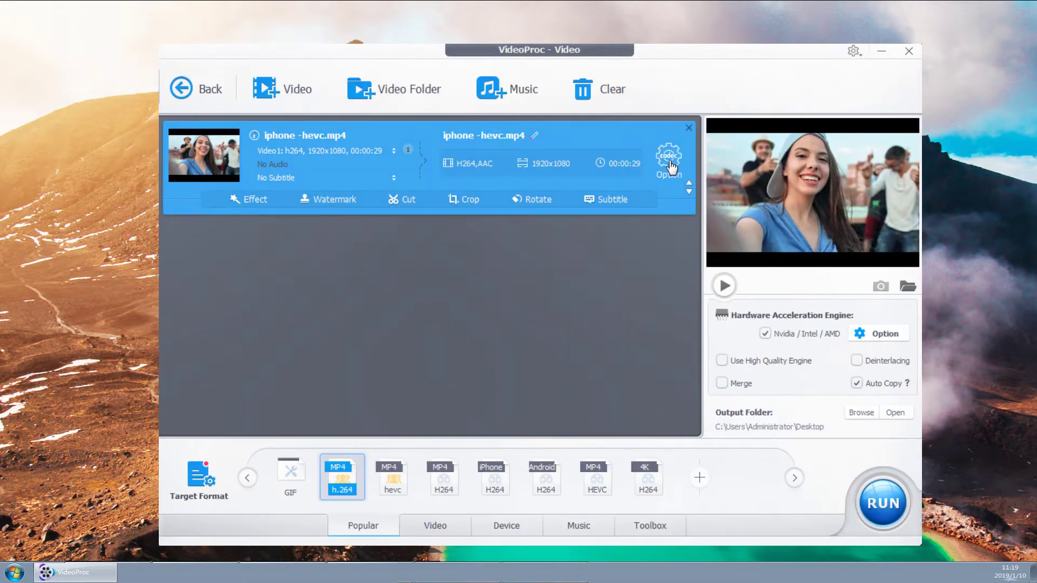
Step: Keep the H.264 codec and lower the clip's frame rate from 60 to 30 fps
left_click(669, 157)
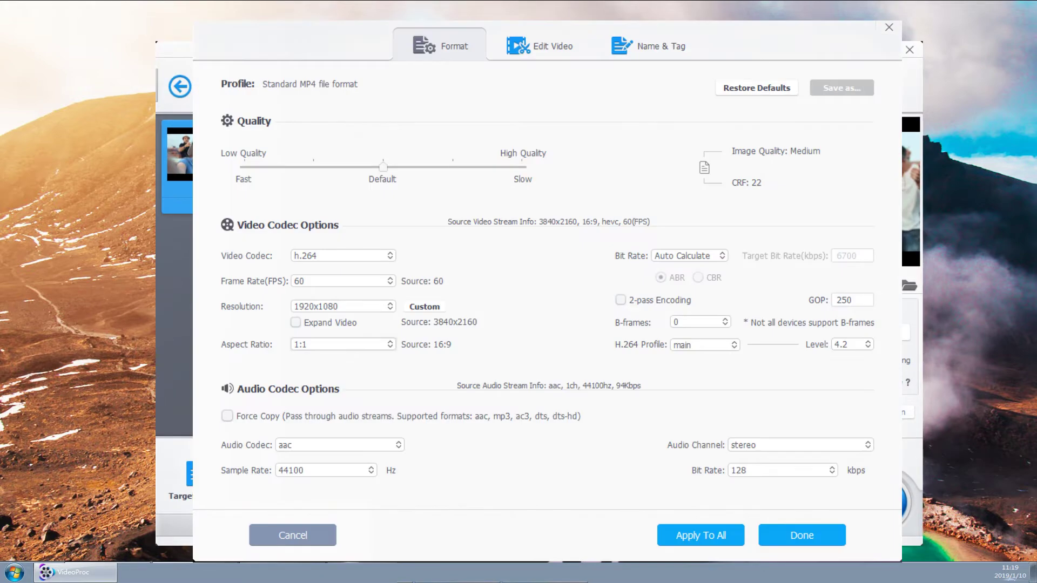
left_click(392, 254)
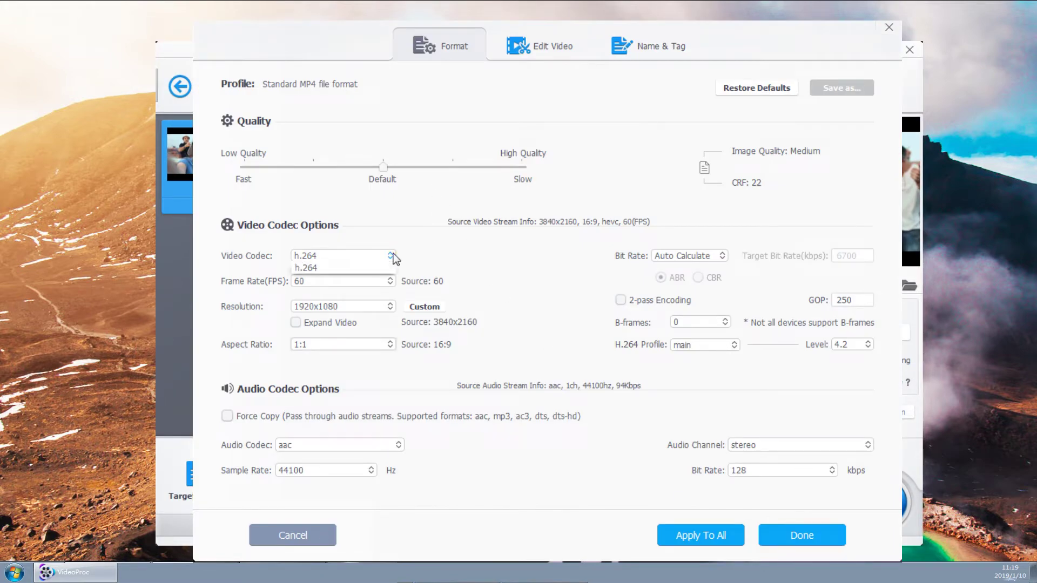
left_click(395, 284)
left_click(314, 374)
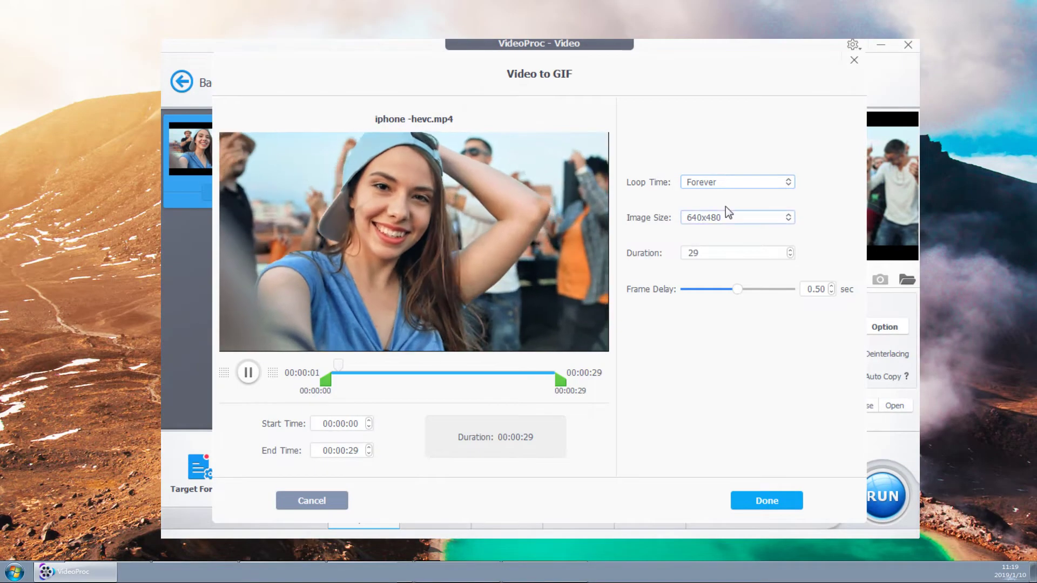
Step: Check the Loop Time choices in the Video to GIF dialog
left_click(790, 182)
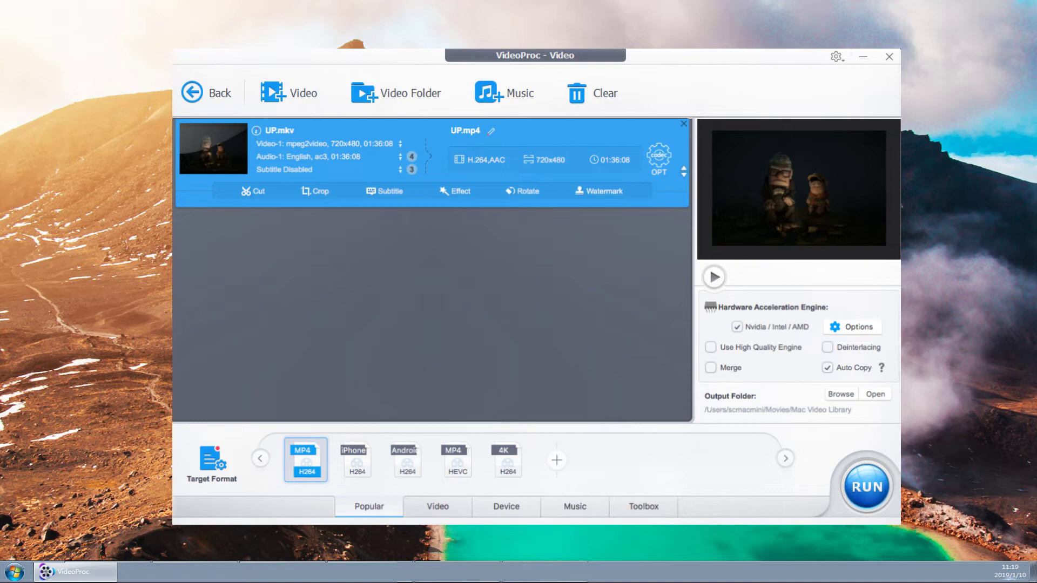
Step: Apply the Apple Device iPhone Xs/Max, XR (H264) profile to the MKV movie
left_click(209, 485)
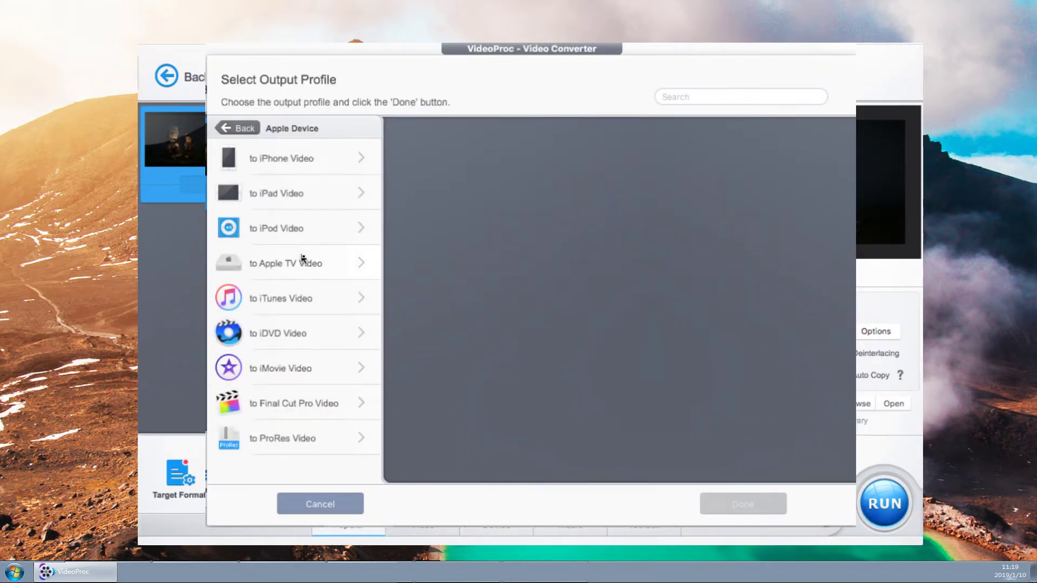
left_click(297, 156)
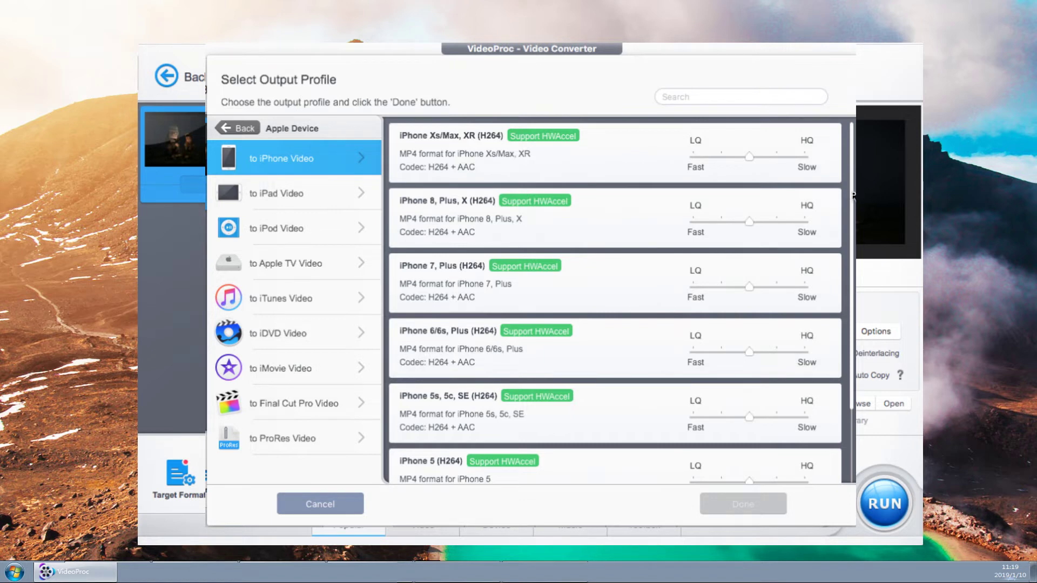
scroll(853, 194, "down", 3)
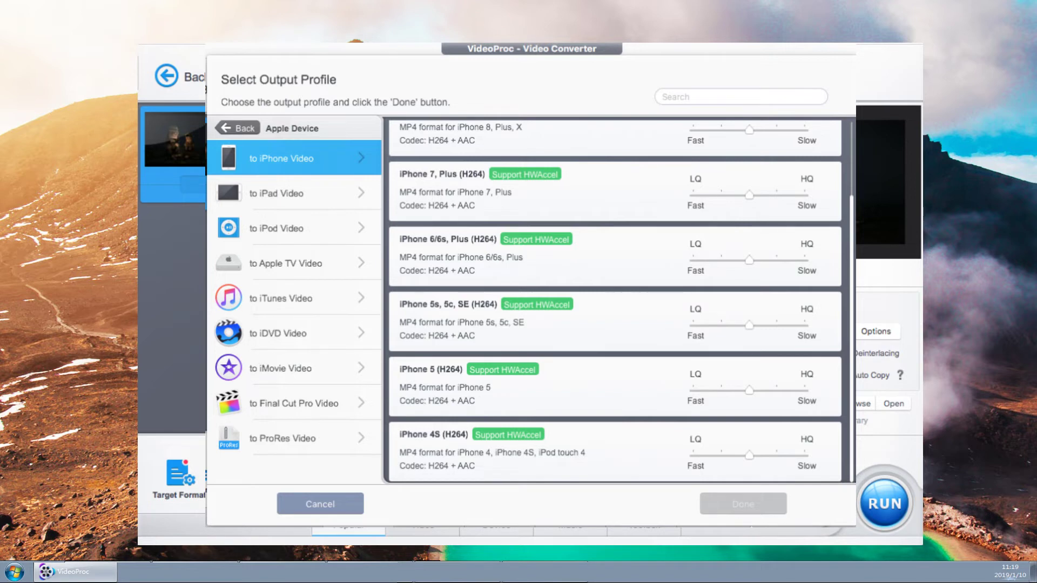
scroll(744, 137, "up", 3)
double_click(743, 138)
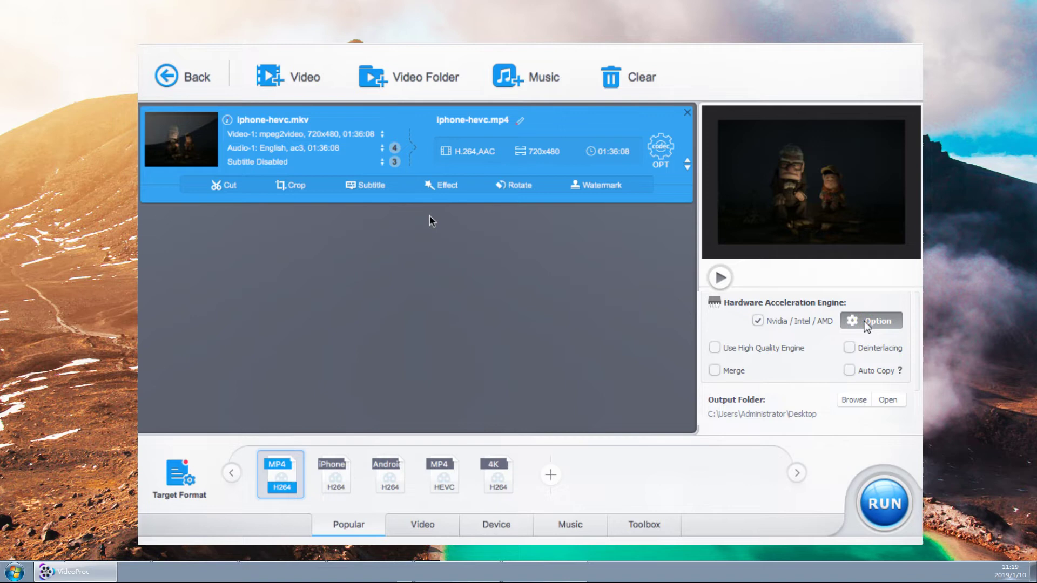
Step: View the Hardware Acceleration information for the conversion
left_click(865, 322)
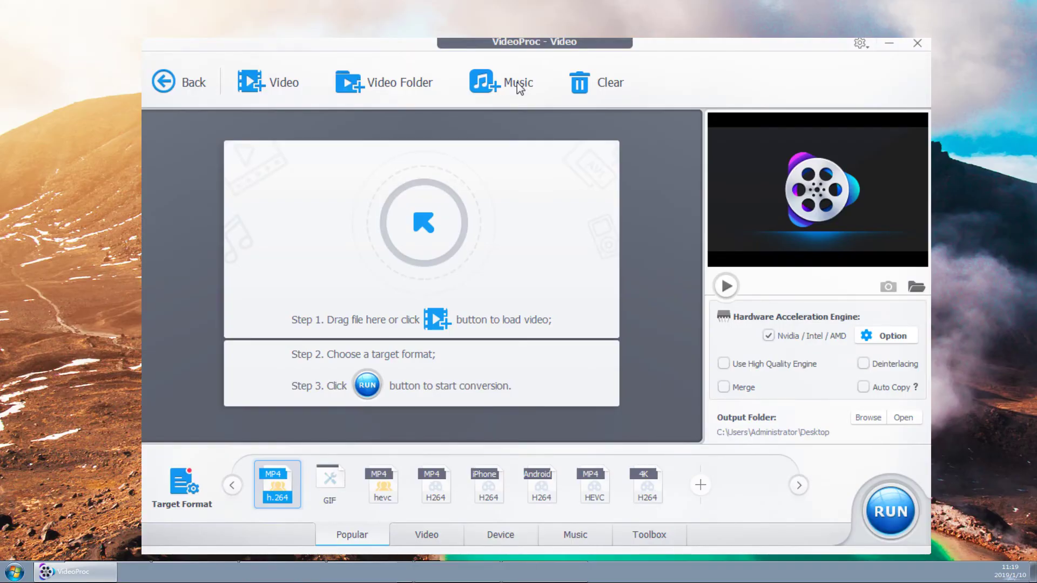
Step: Add the four MP3 songs and set their Music output profile to iPhone Ringtone
left_click(517, 82)
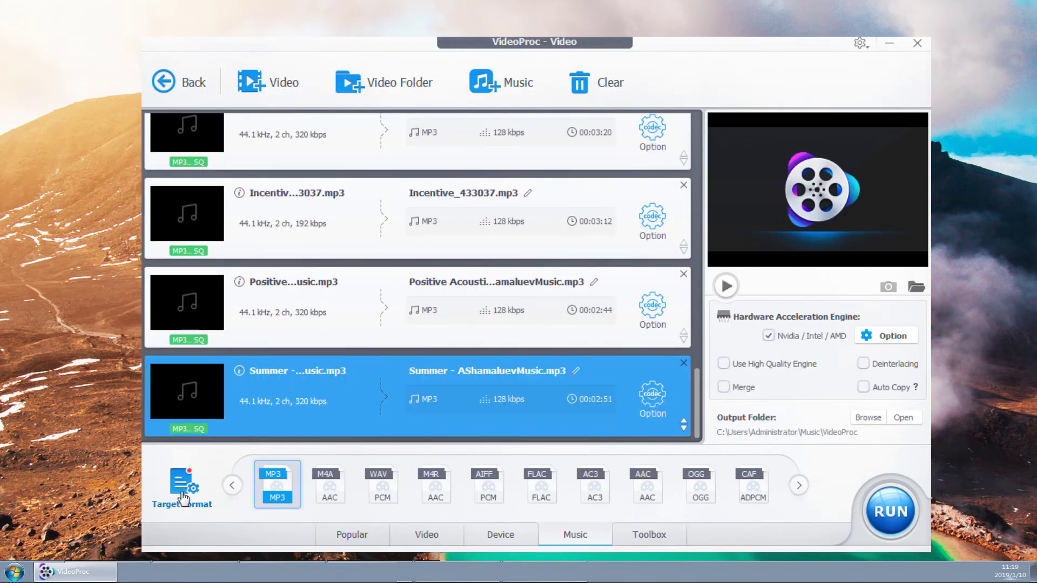
left_click(182, 497)
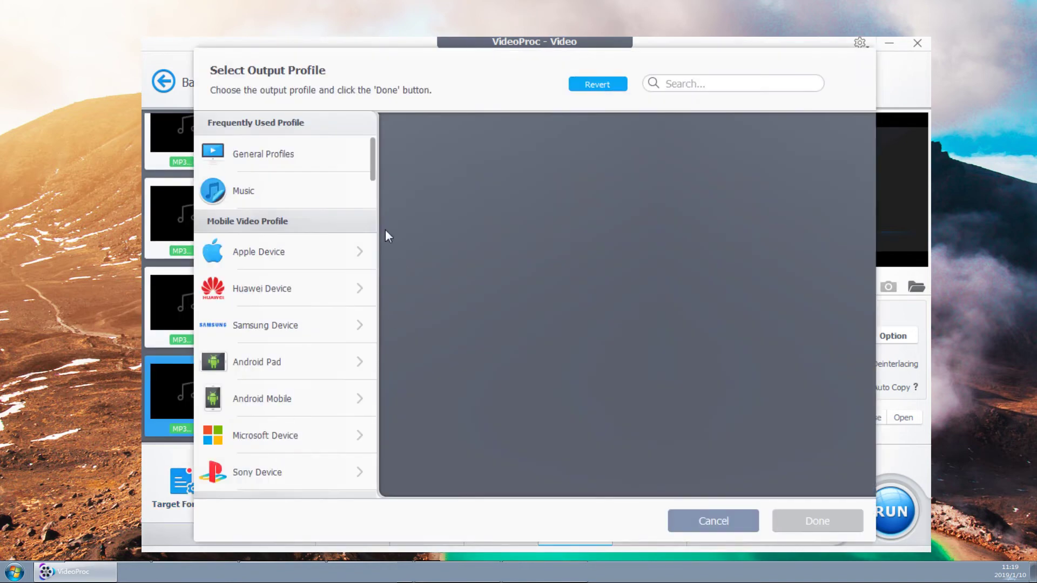
left_click(312, 191)
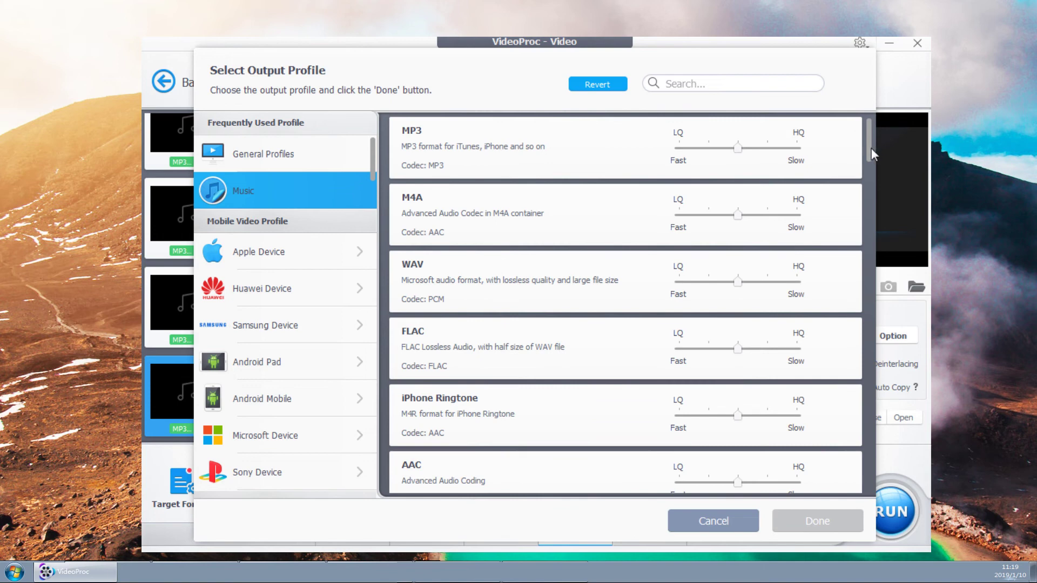
left_click_drag(871, 149, 866, 309)
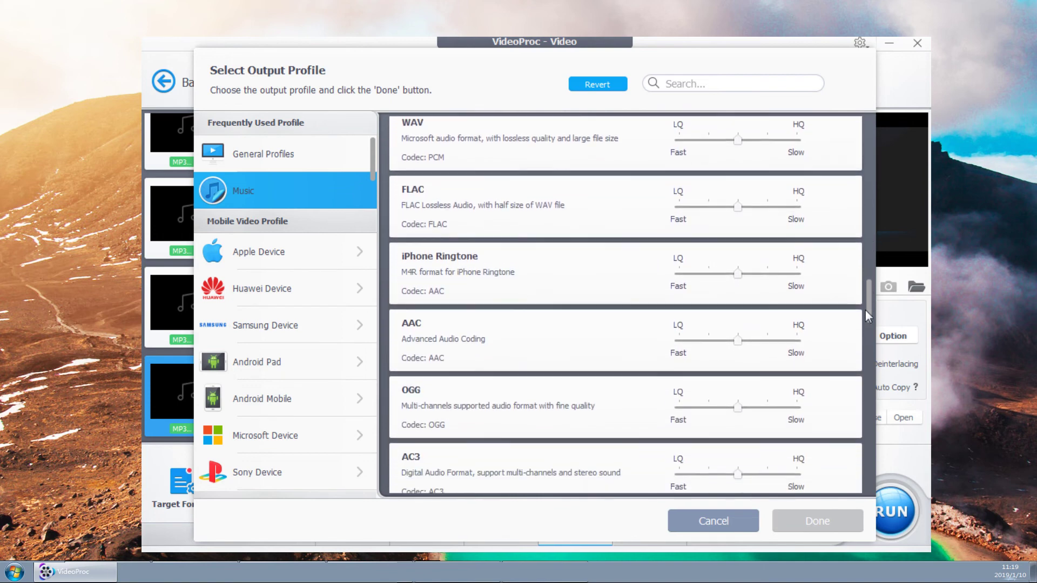
left_click(662, 271)
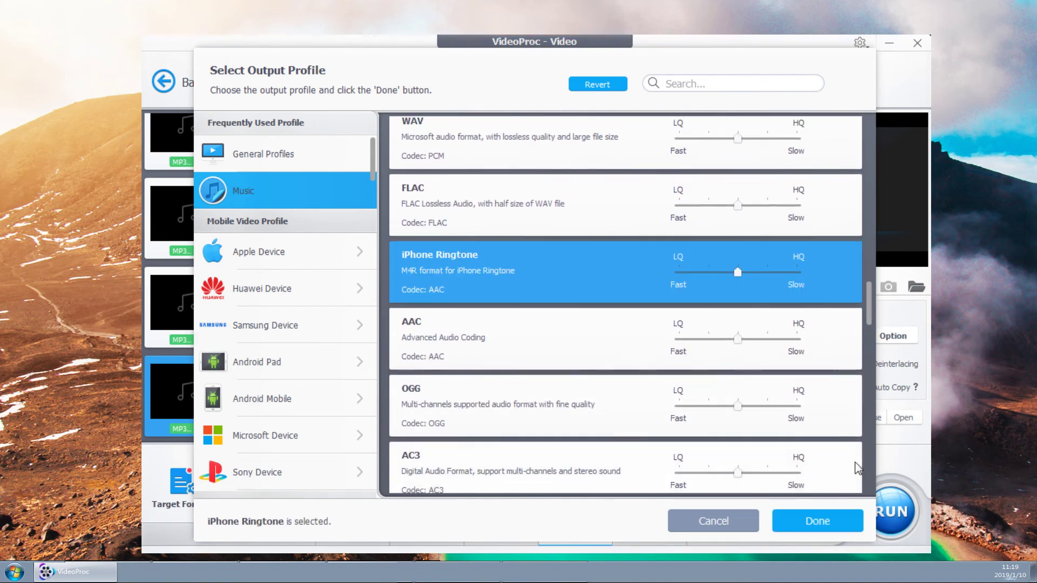